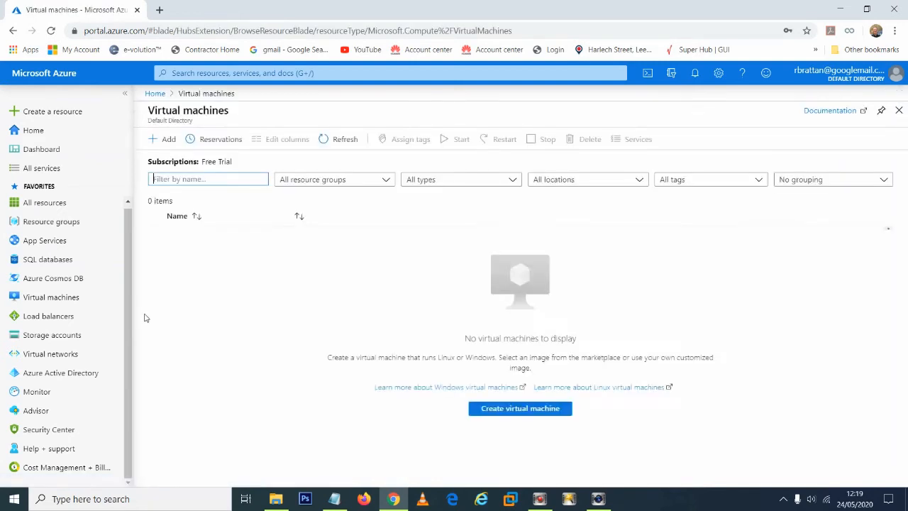
Step: Start creating a new virtual machine in the Azure-Resource resource group and name it AJ-DC1
click(166, 141)
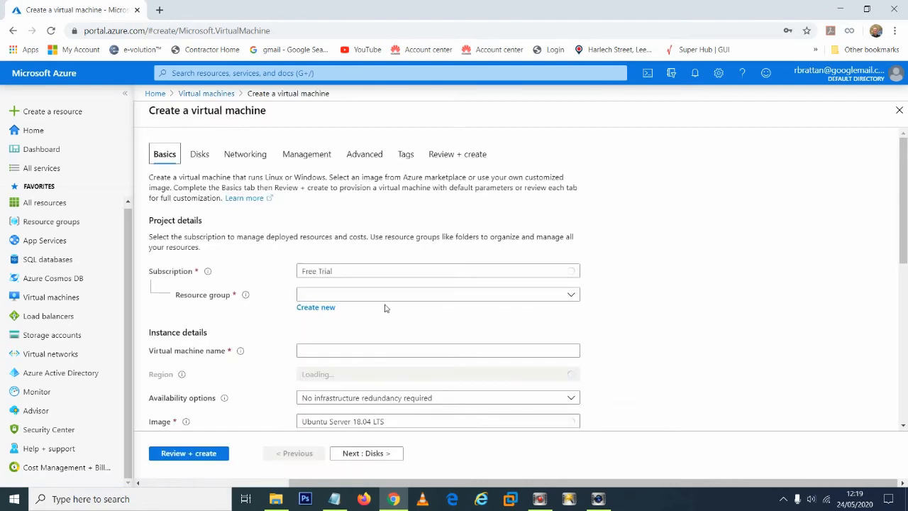
scroll(438, 311, down, 1)
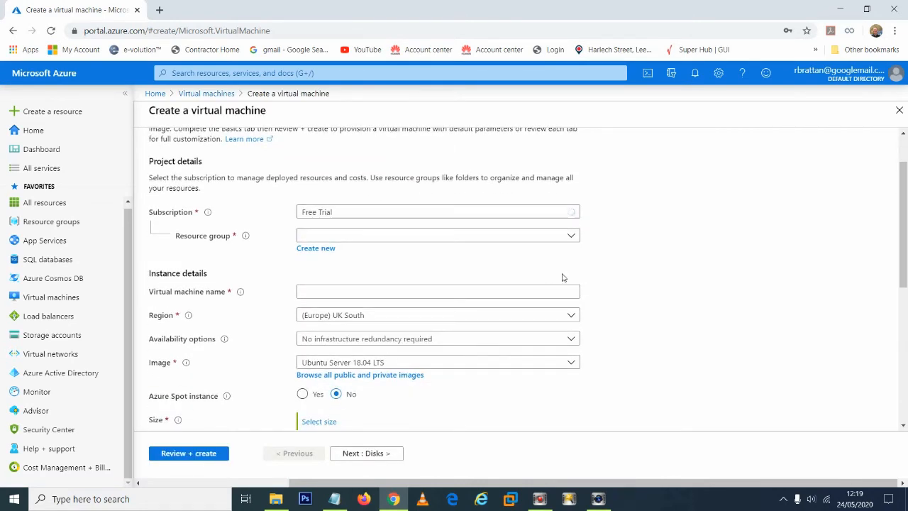
click(564, 236)
click(360, 282)
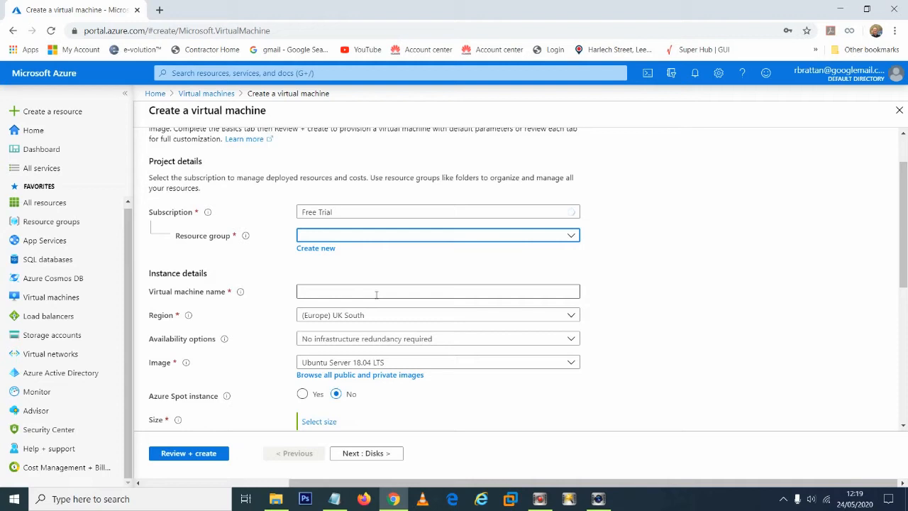
click(377, 294)
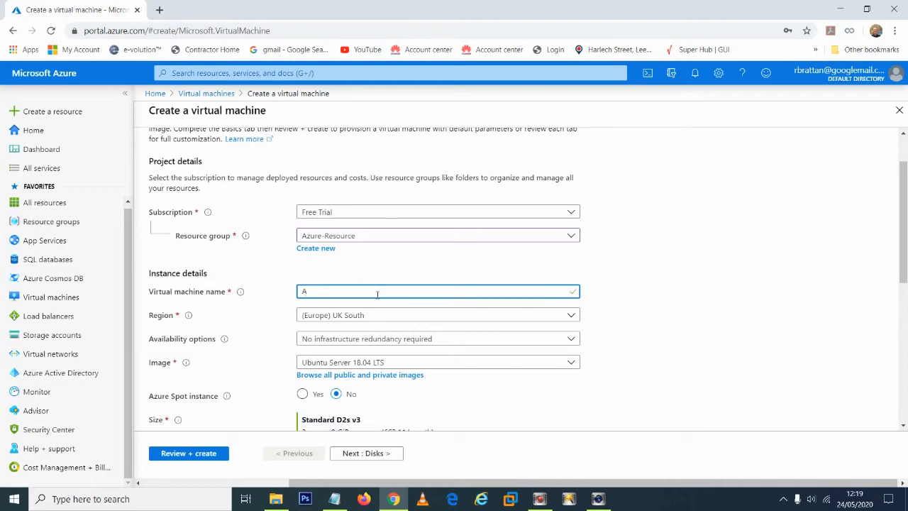
text(J-DC1)
Step: Set the virtual machine's image to Windows Server 2016 Datacenter
scroll(319, 344, down, 1)
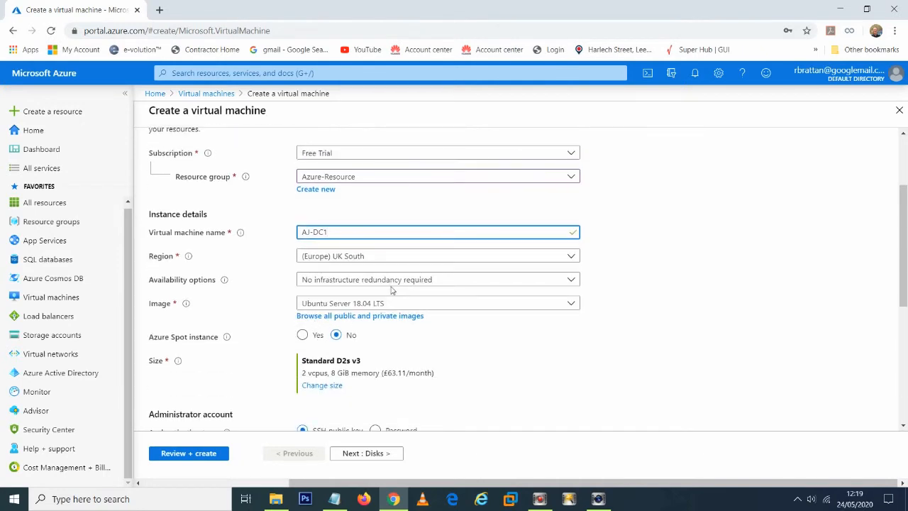
click(403, 304)
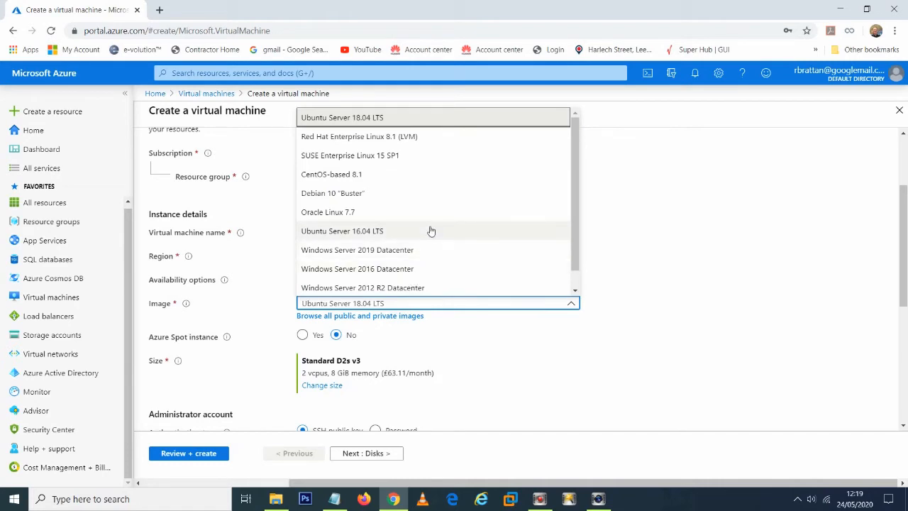
scroll(431, 230, down, 1)
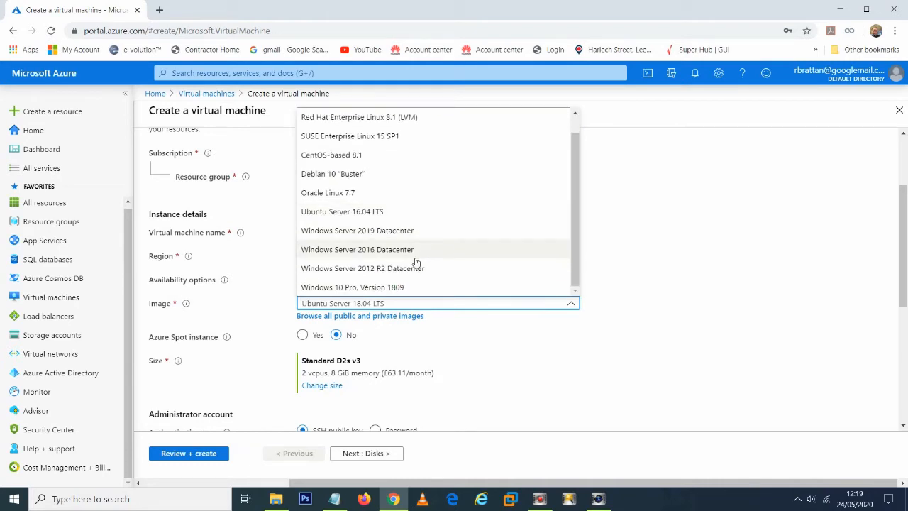
click(415, 254)
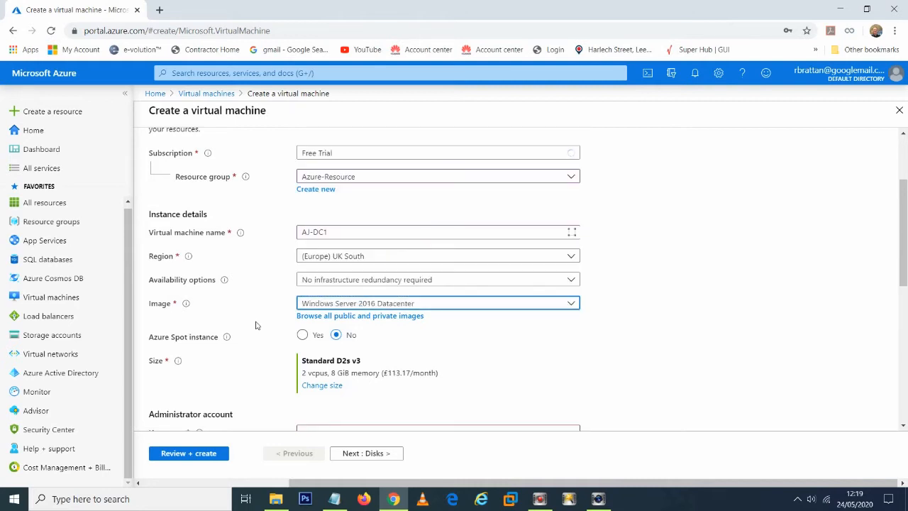
Step: Allow HTTP (80) and HTTPS (443) as public inbound ports in addition to RDP (3389)
scroll(256, 325, down, 3)
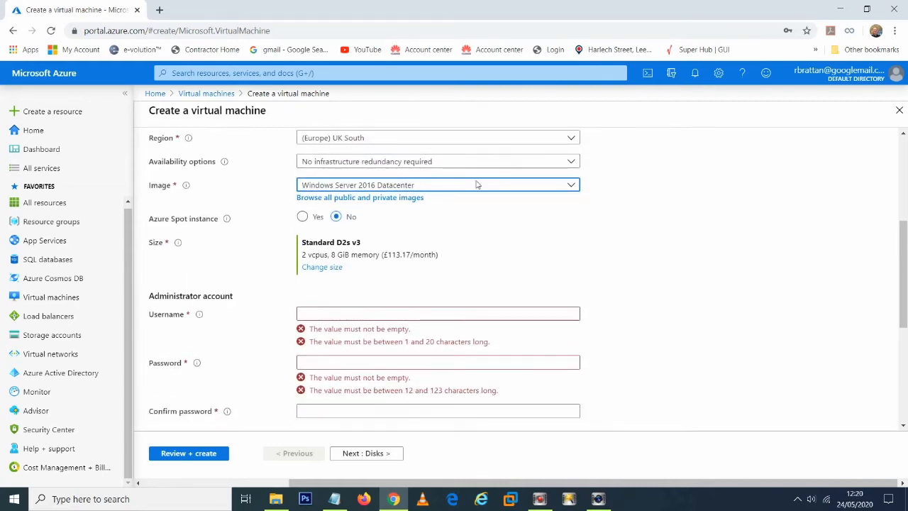
mouse_move(341, 494)
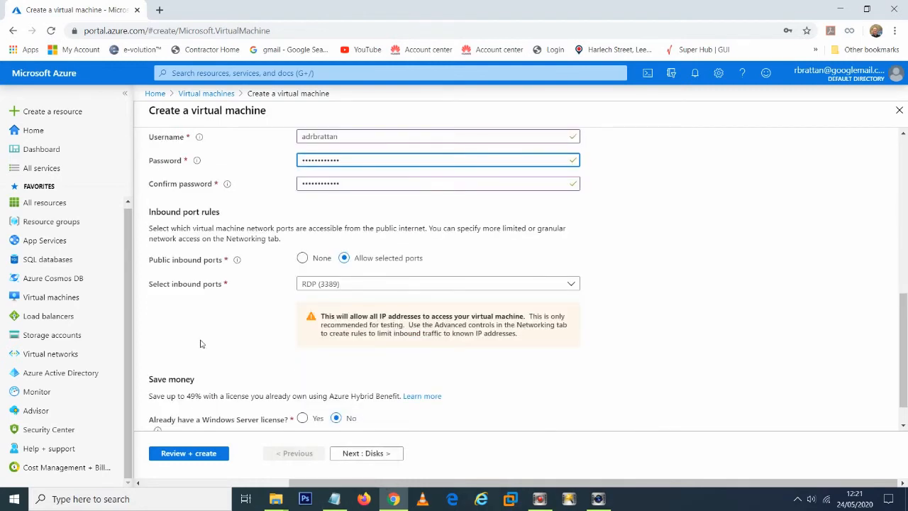
click(389, 288)
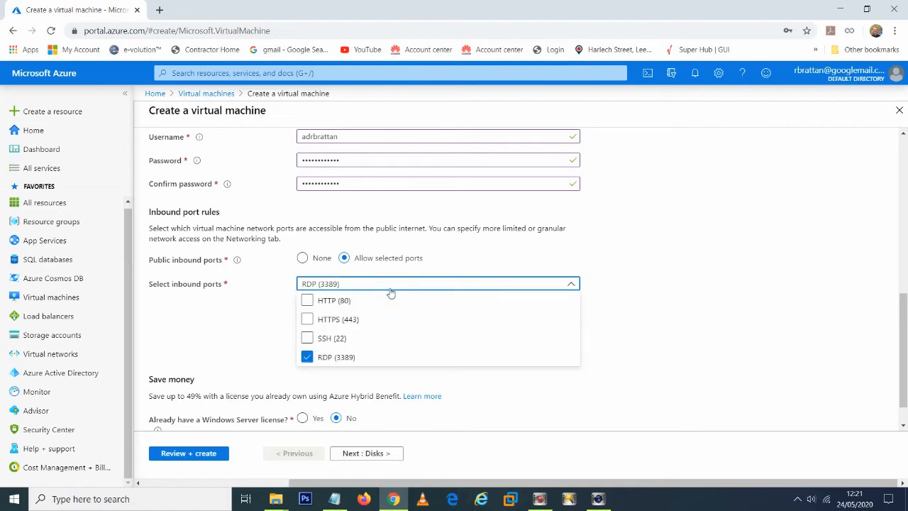
click(308, 321)
click(307, 301)
click(247, 325)
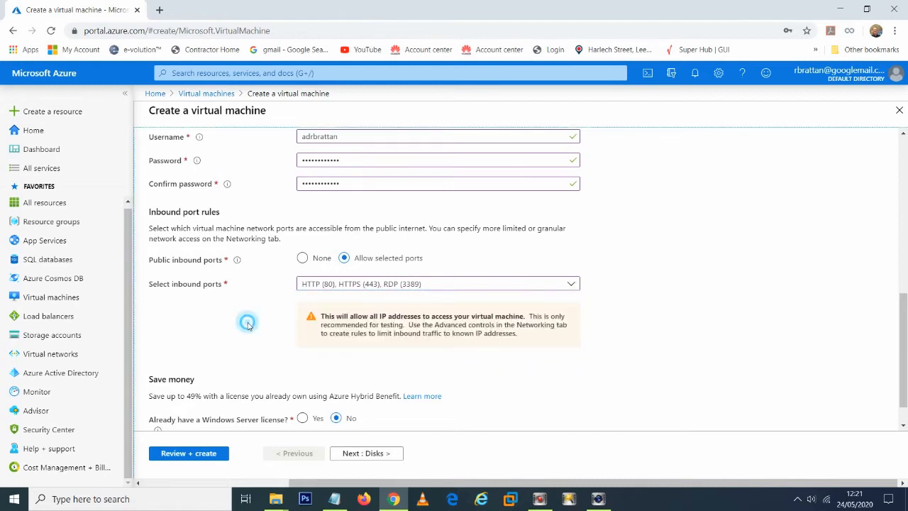
Step: Proceed to the disk options and set the OS disk type to Standard SSD
scroll(248, 326, down, 1)
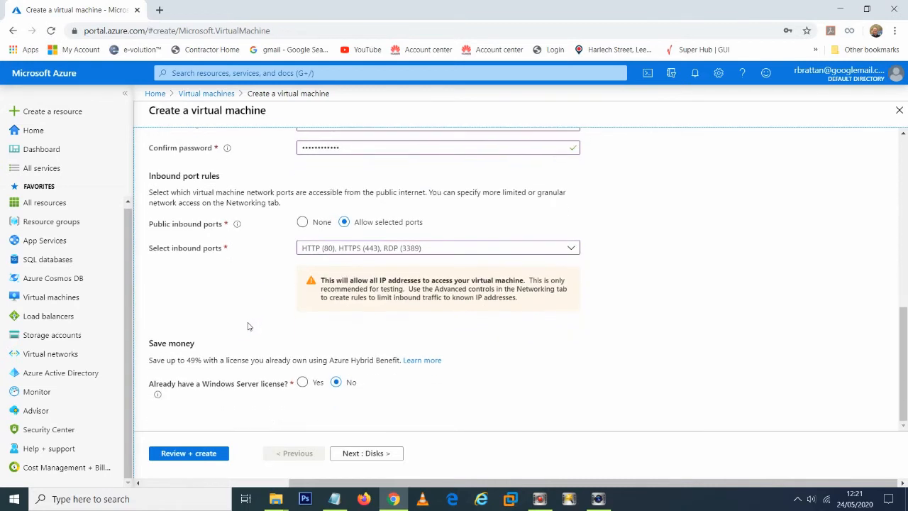
click(376, 460)
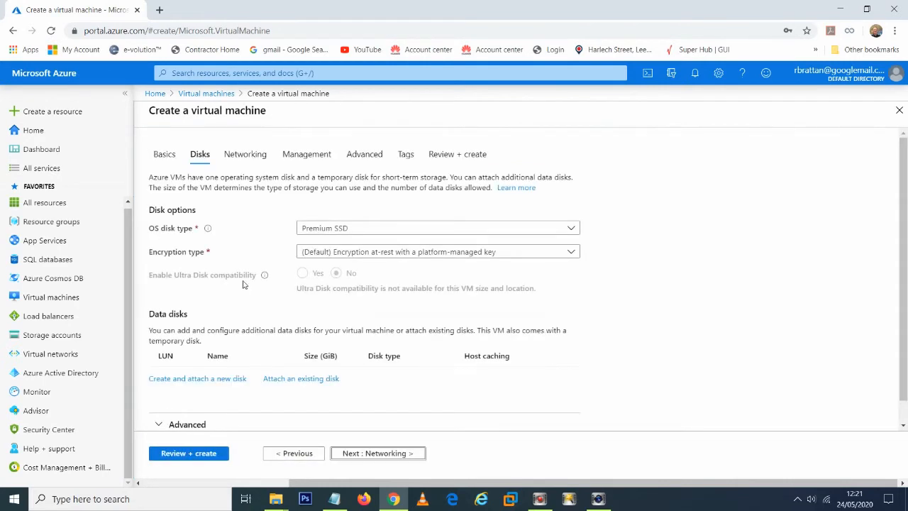
click(447, 234)
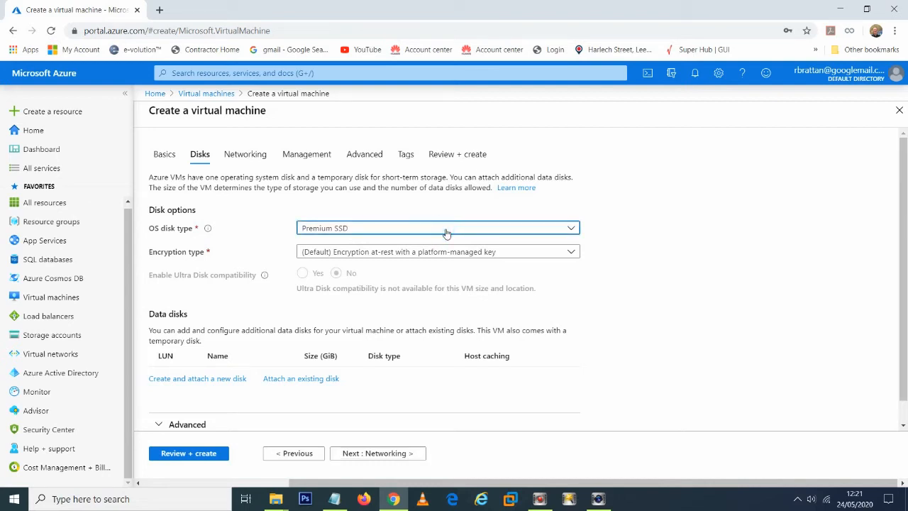
click(446, 233)
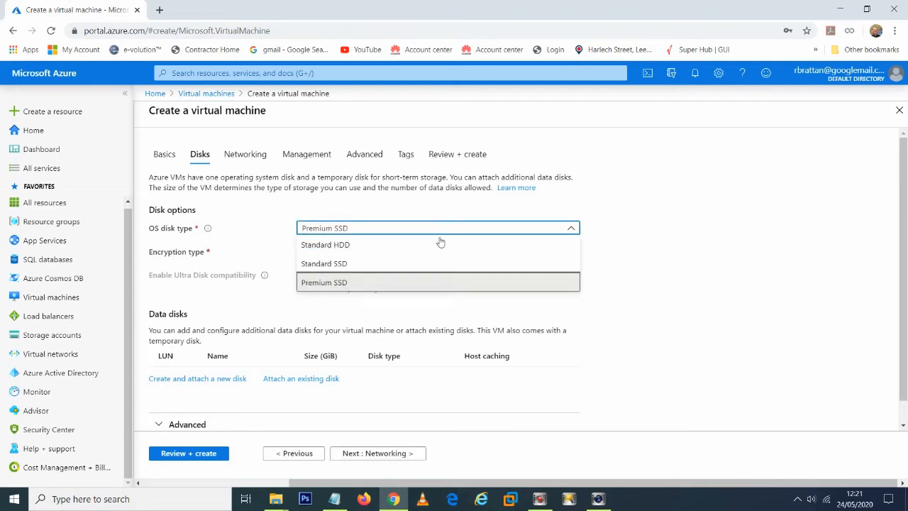
click(368, 264)
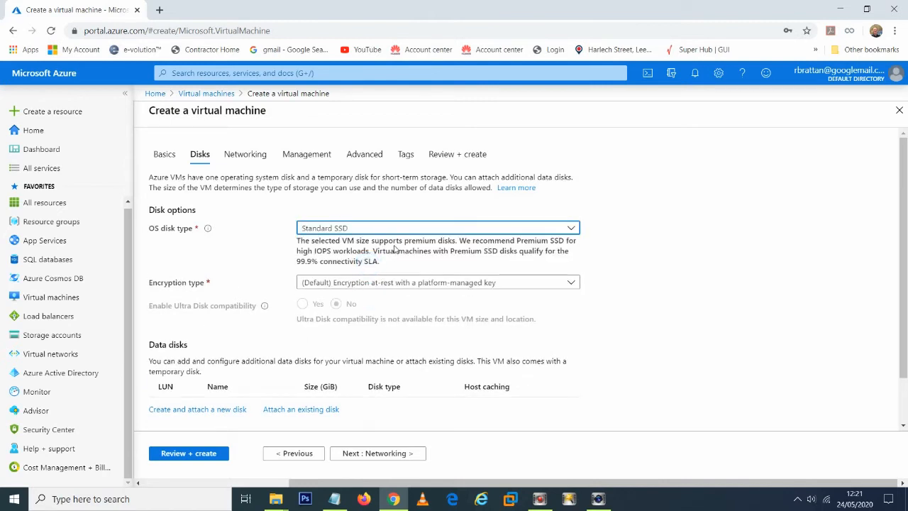
scroll(396, 248, down, 1)
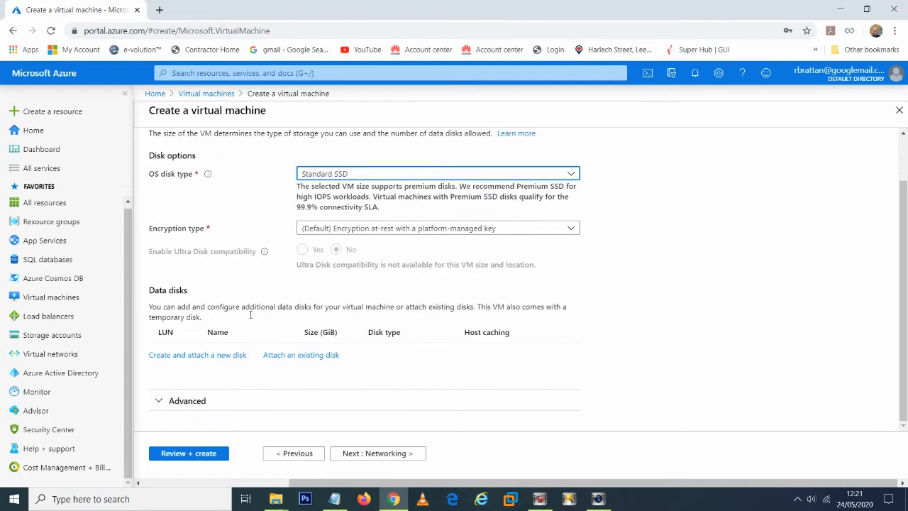
scroll(259, 343, up, 1)
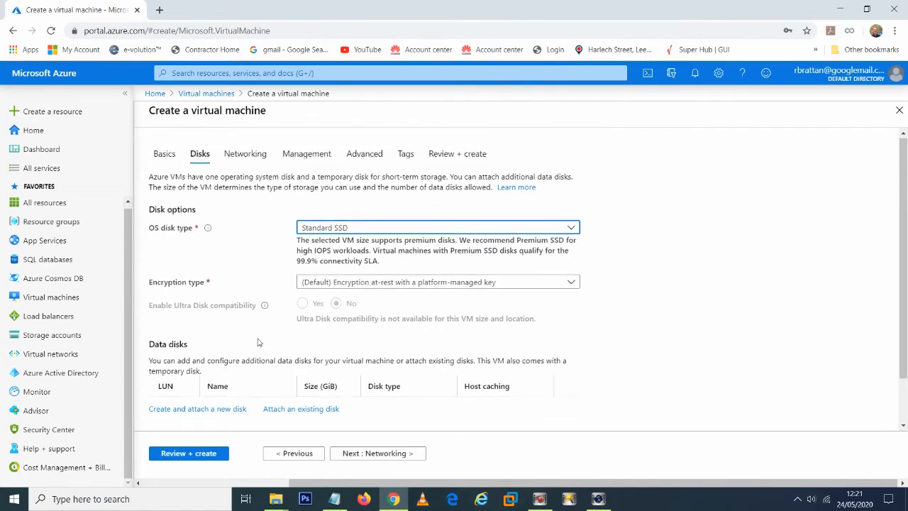
Step: Check the default networking settings, and turn on OS guest diagnostics in the management options
click(251, 159)
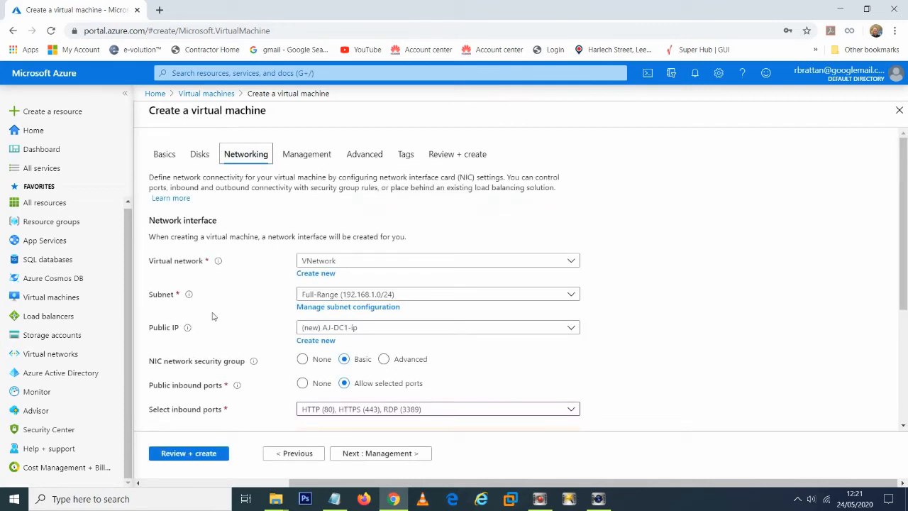
scroll(213, 316, down, 3)
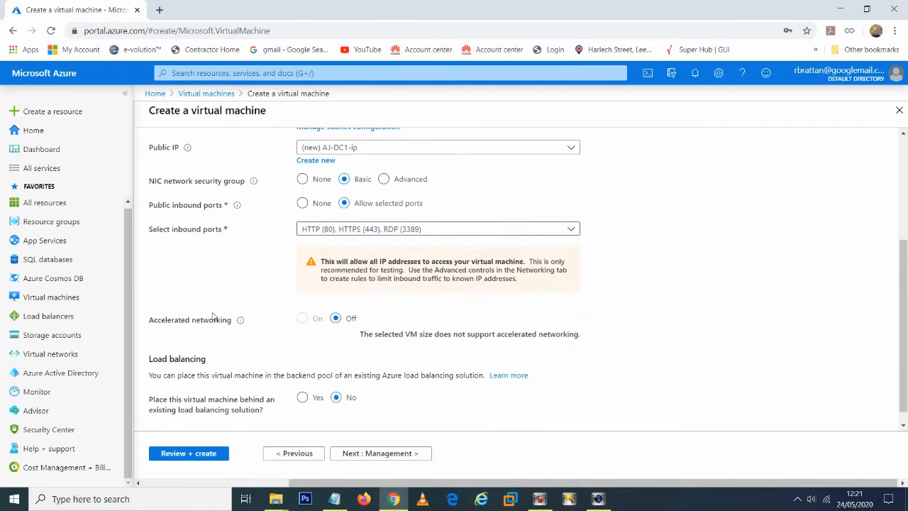
click(380, 462)
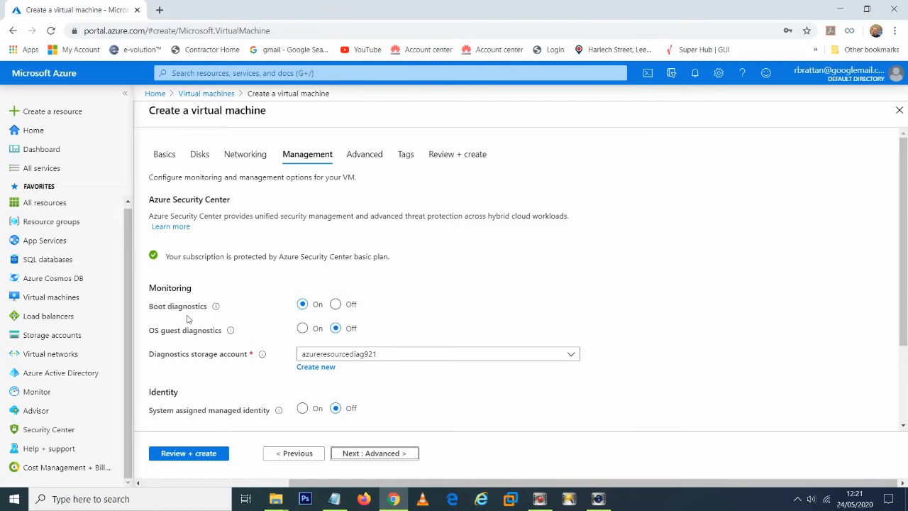
mouse_move(233, 331)
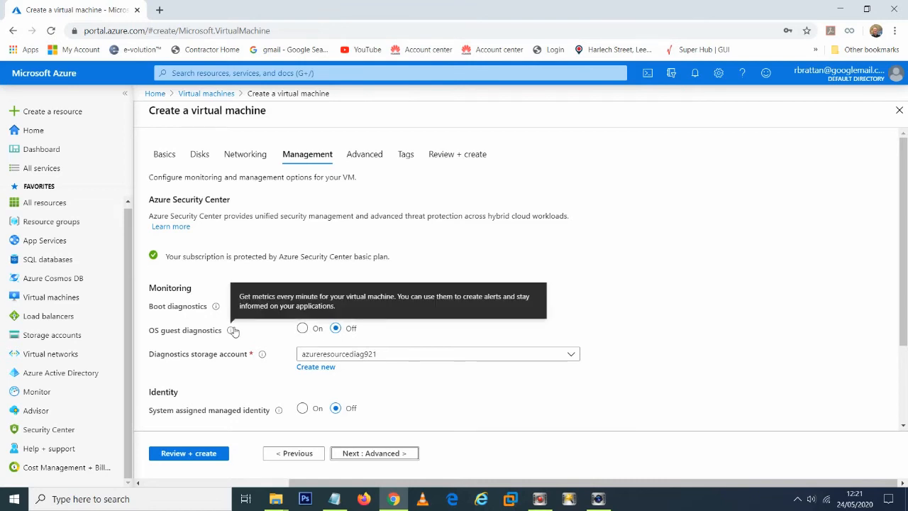
click(303, 328)
scroll(305, 333, down, 2)
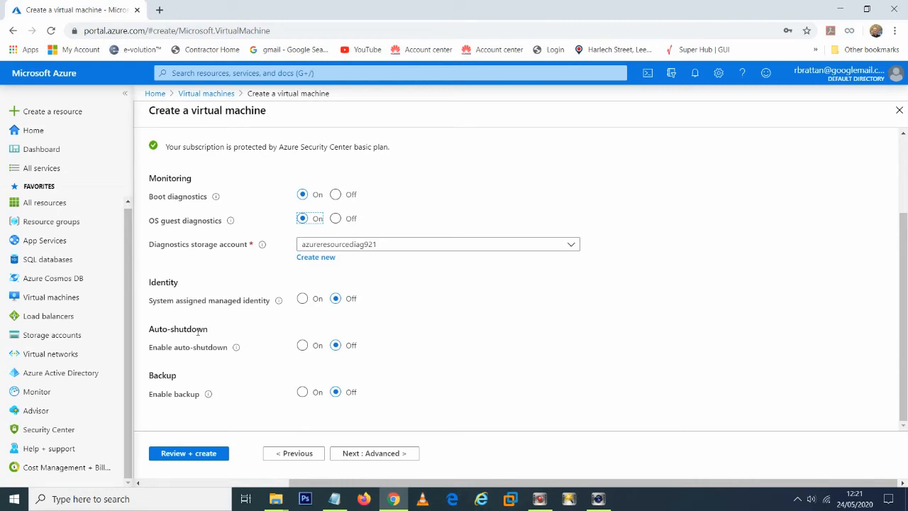
scroll(198, 332, up, 2)
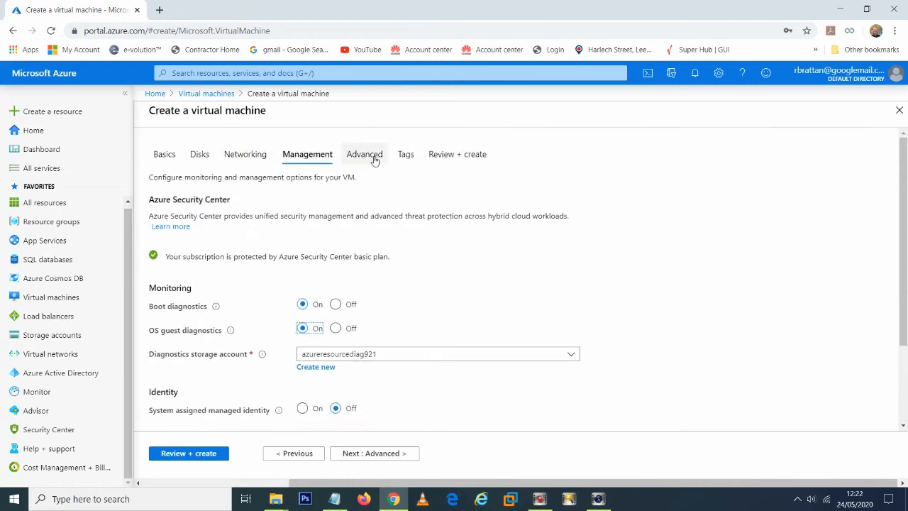
Step: Examine the advanced options for extensions, cloud init, host group, proximity placement group and VM generation
click(372, 159)
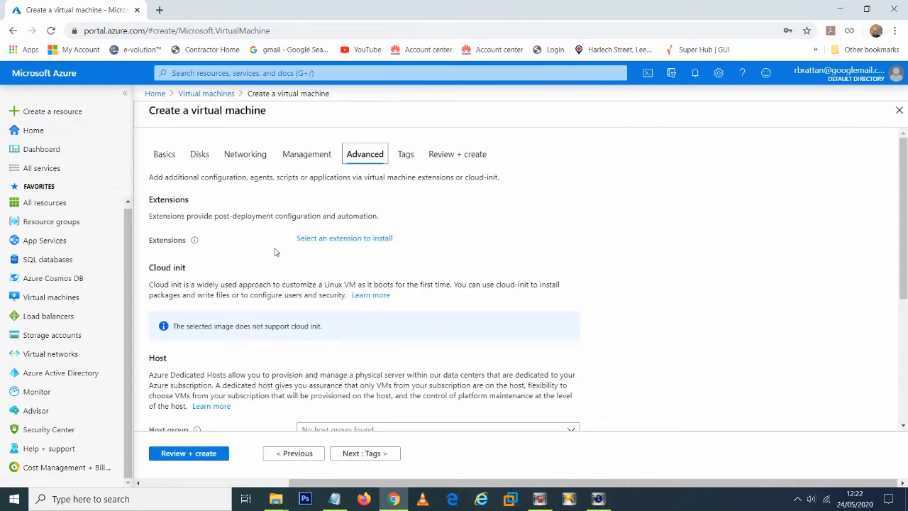
scroll(275, 252, down, 1)
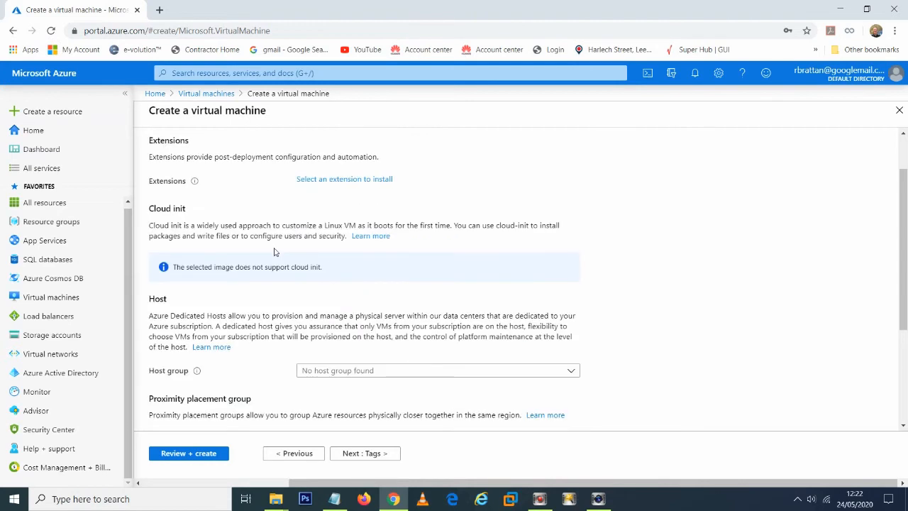
scroll(223, 347, down, 2)
scroll(222, 346, down, 1)
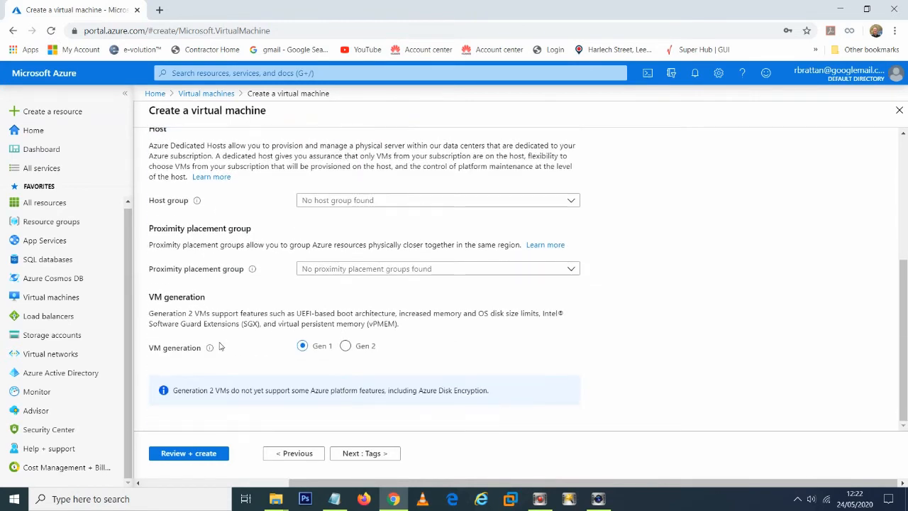
scroll(580, 229, up, 3)
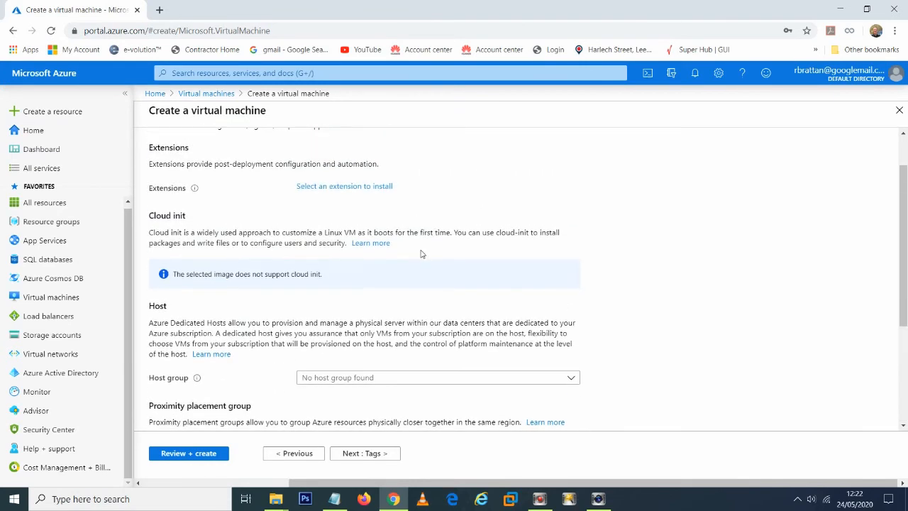
scroll(420, 253, down, 3)
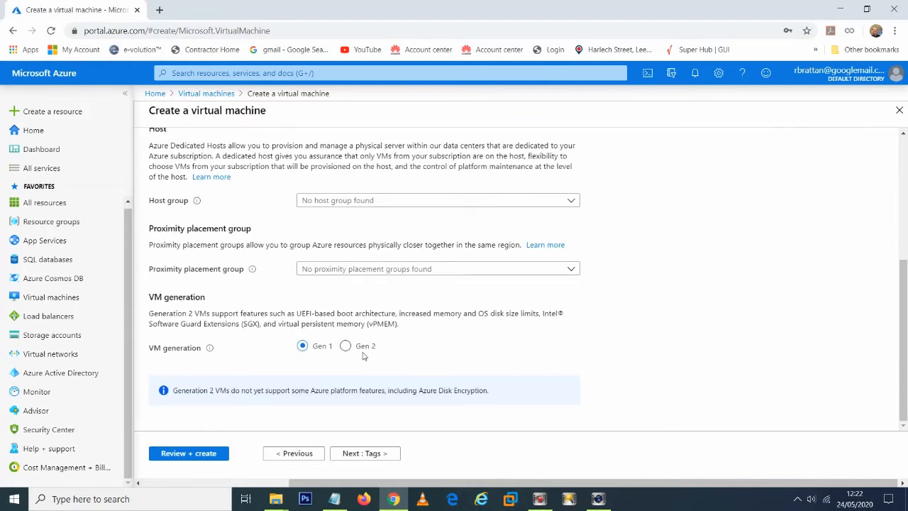
scroll(364, 355, up, 3)
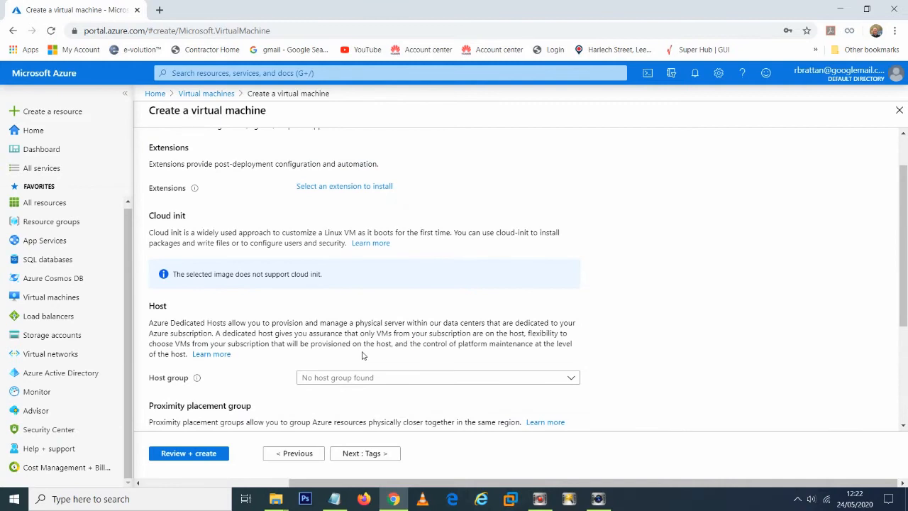
scroll(363, 356, up, 1)
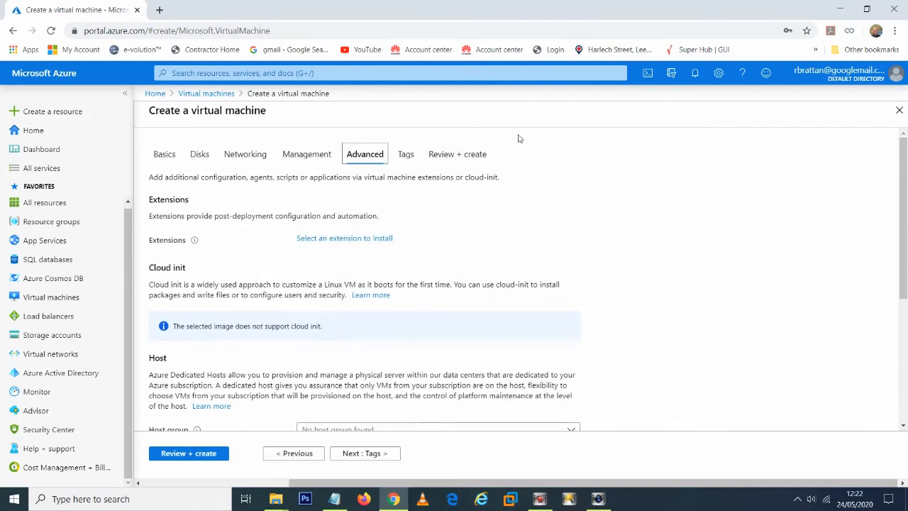
Step: Review the virtual machine's validated configuration, including its networking and management settings, and create the machine
click(472, 154)
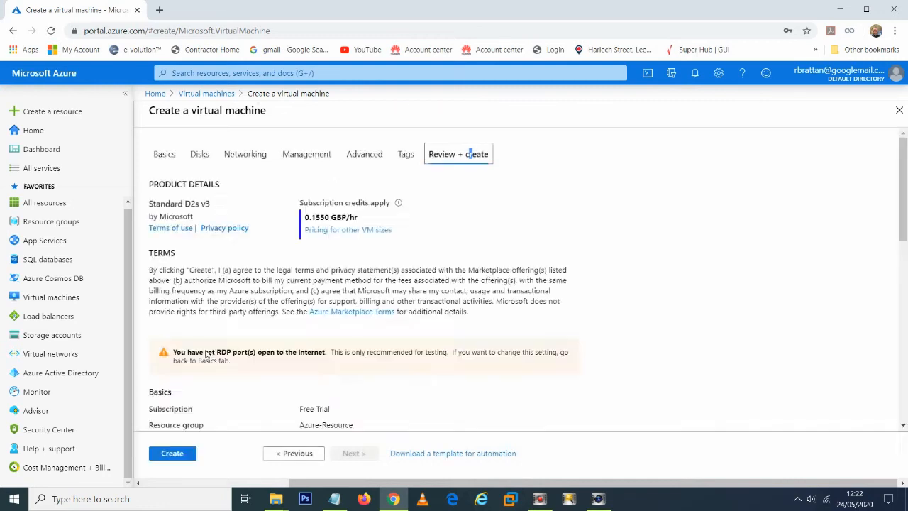
scroll(206, 277, down, 10)
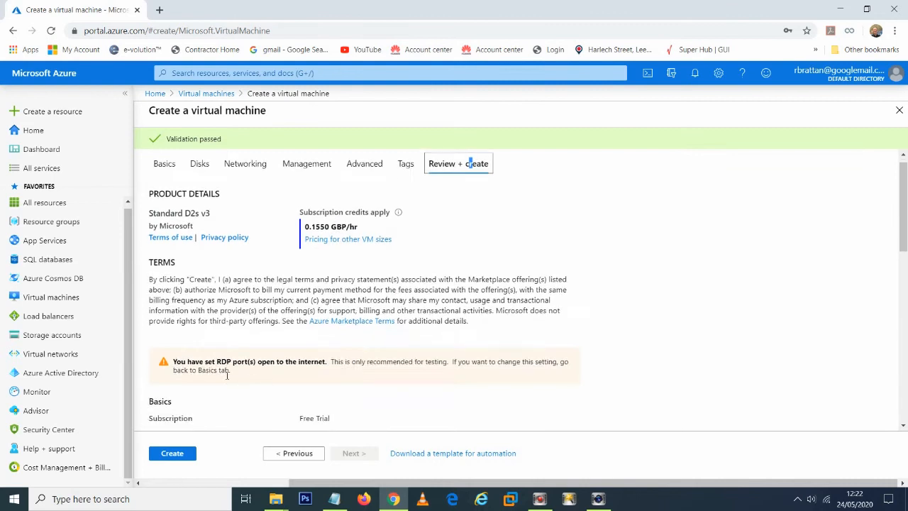
scroll(224, 376, down, 3)
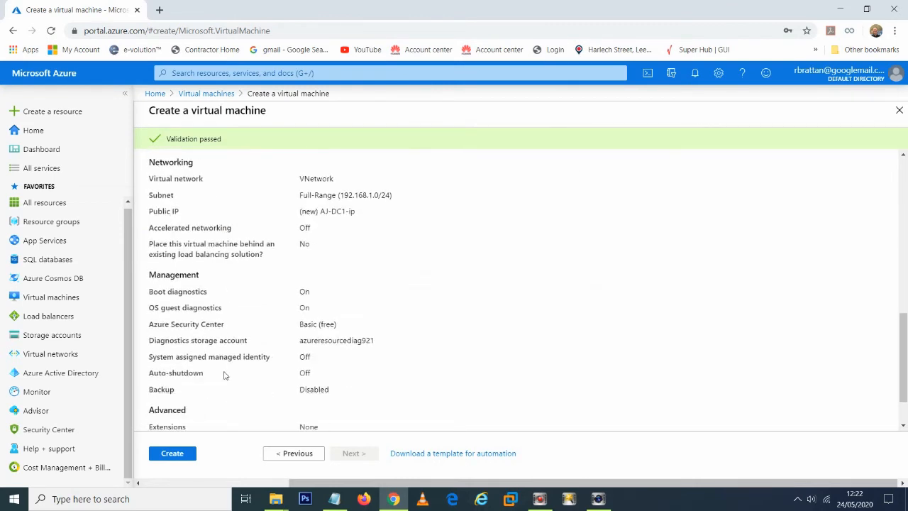
click(182, 459)
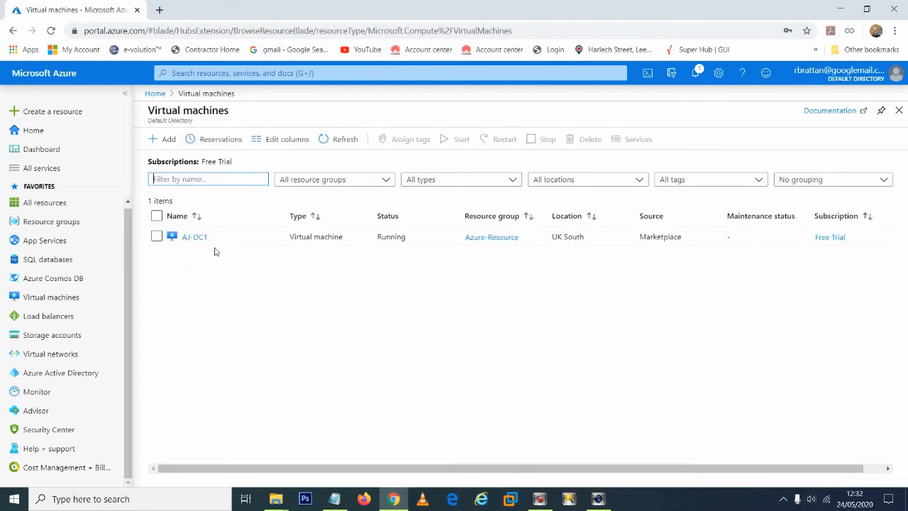
Step: Download the RDP file for the AJ-DC1 virtual machine and connect to it by Remote Desktop, accepting the untrusted certificate
click(190, 231)
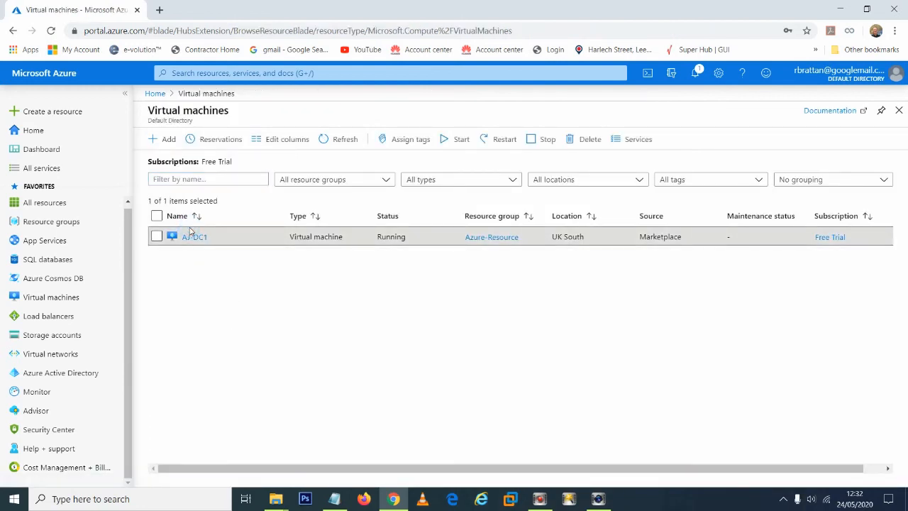
click(194, 237)
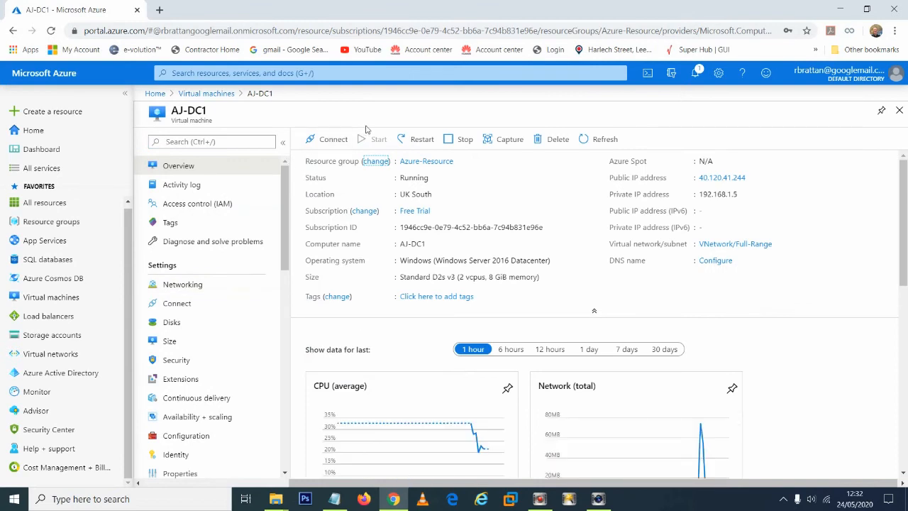
click(334, 142)
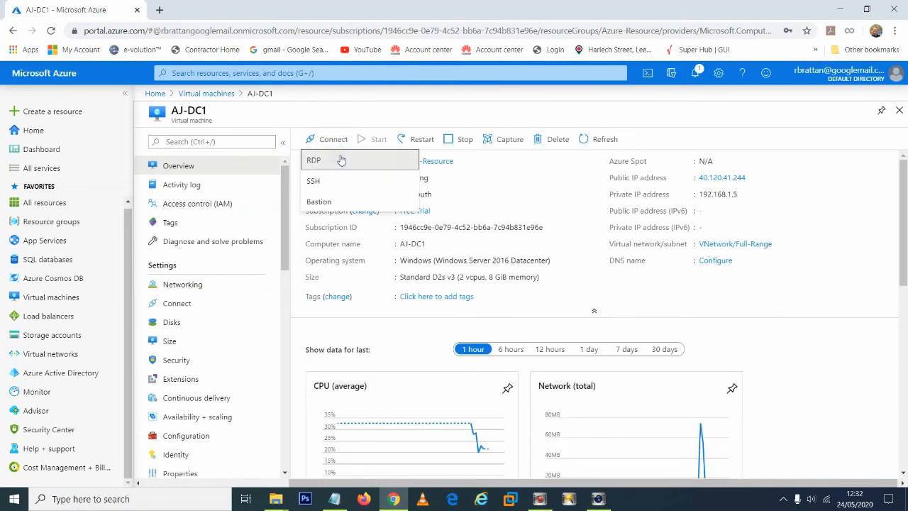
click(341, 159)
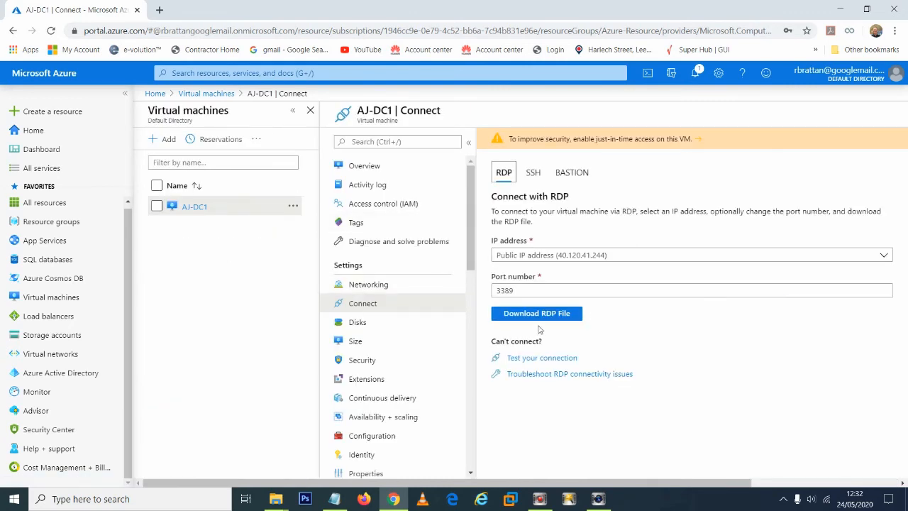
click(551, 317)
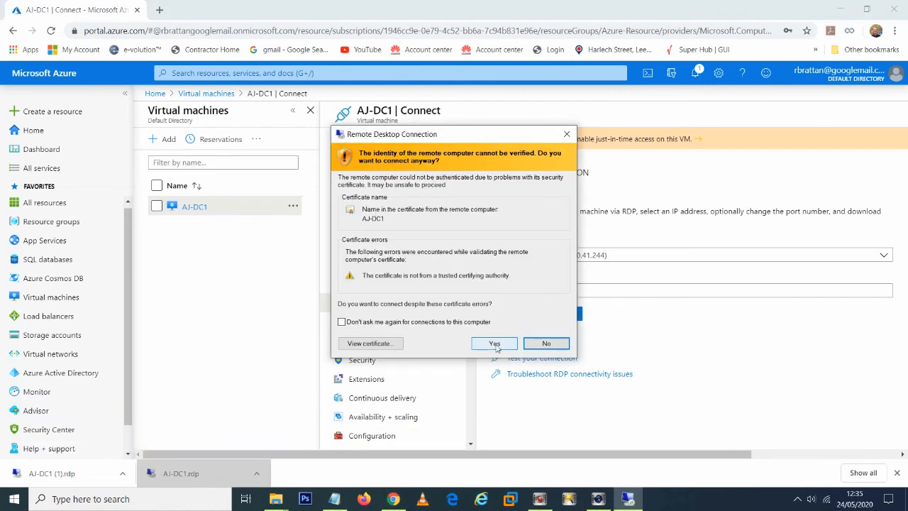
click(496, 345)
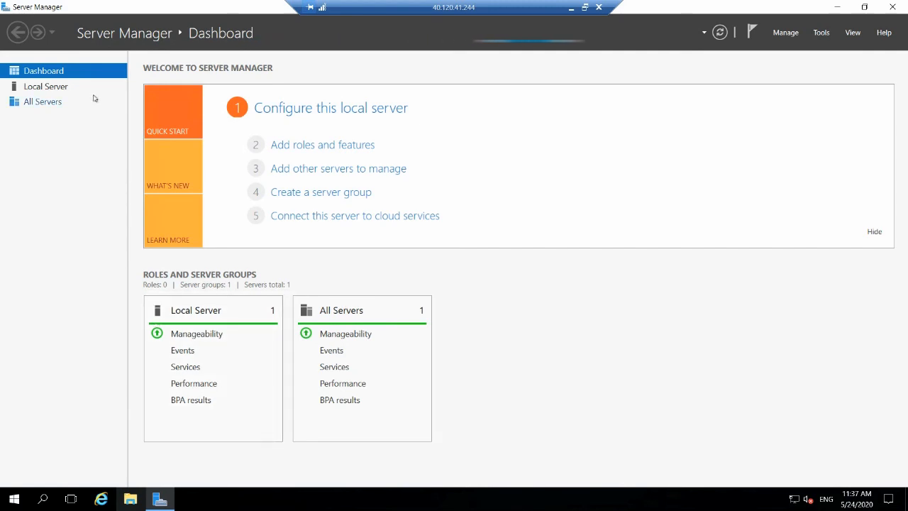
Step: Examine the local server properties, the list of all servers, and File and Storage Services in the remote machine's Server Manager
click(36, 88)
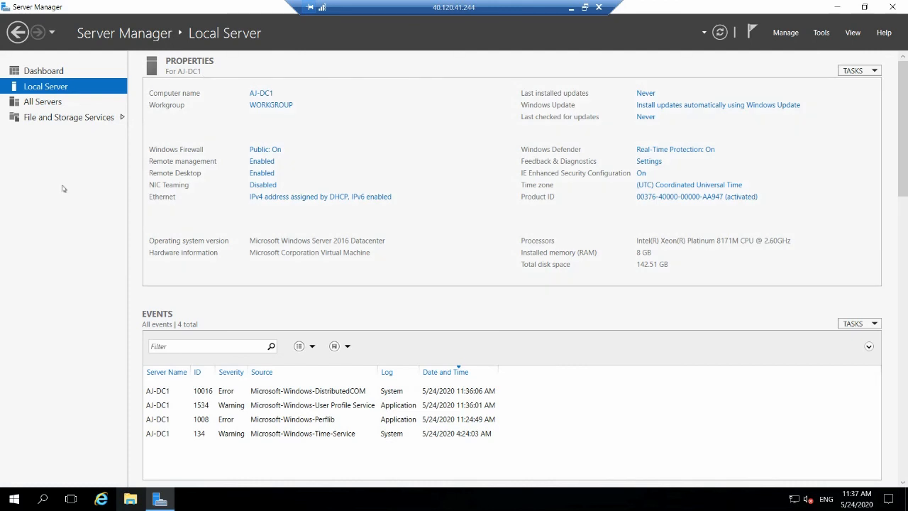
click(57, 107)
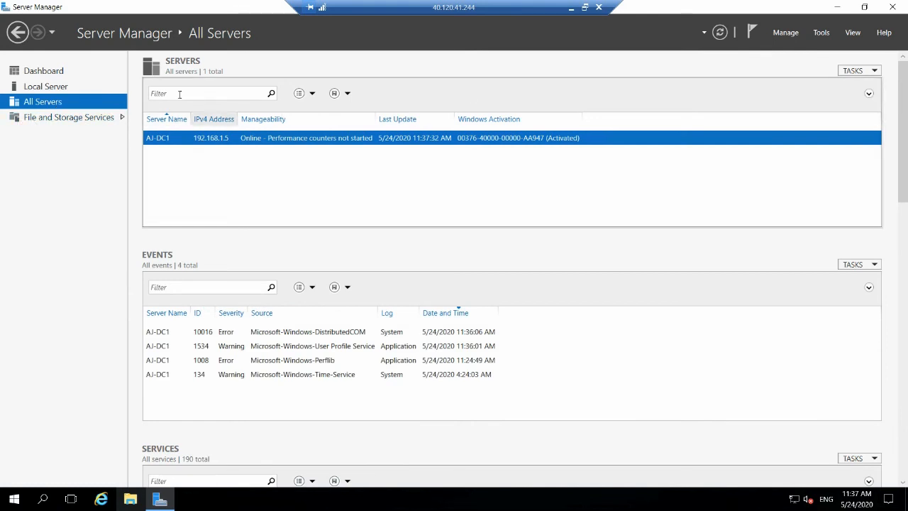
click(60, 127)
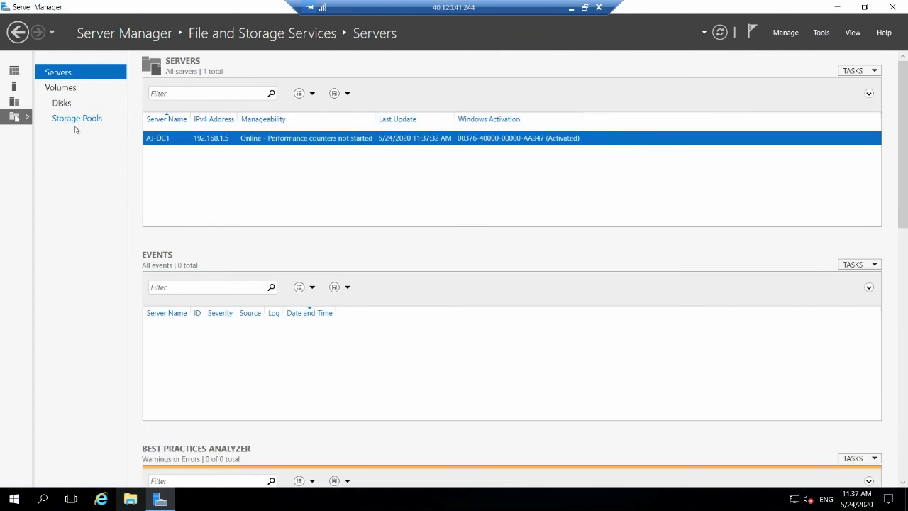